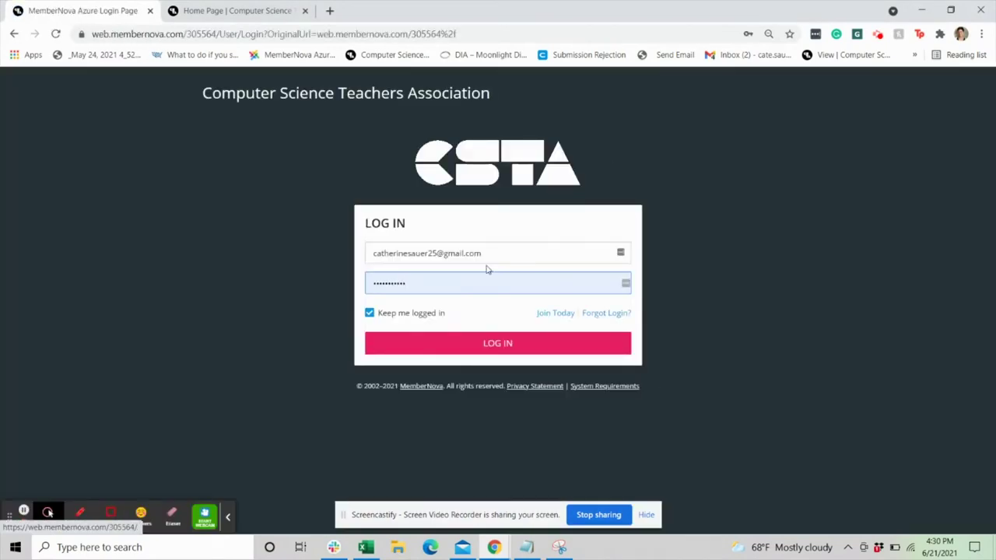
Log in to the CSTA member account and go to the CSTA Virtual Community from the member dashboard.
{"action": "left_click", "coordinate": [453, 343]}
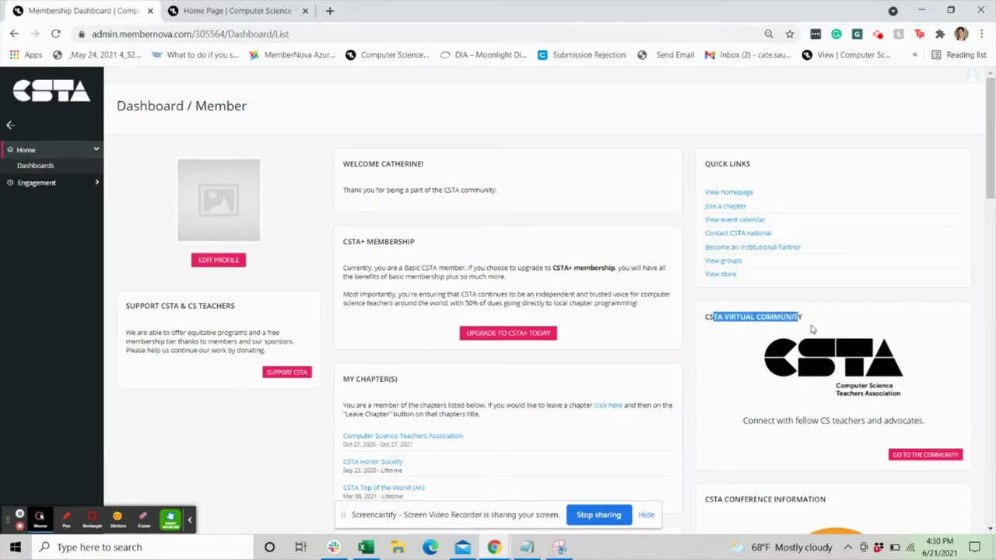
{"action": "left_click", "coordinate": [897, 455]}
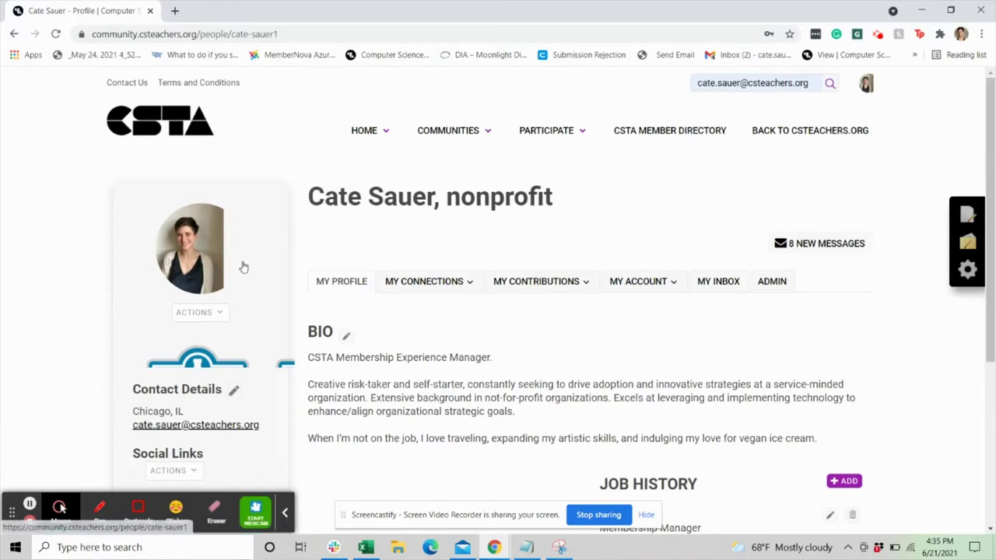
Show the available actions for the profile picture, then close them without choosing one.
{"action": "left_click", "coordinate": [201, 313]}
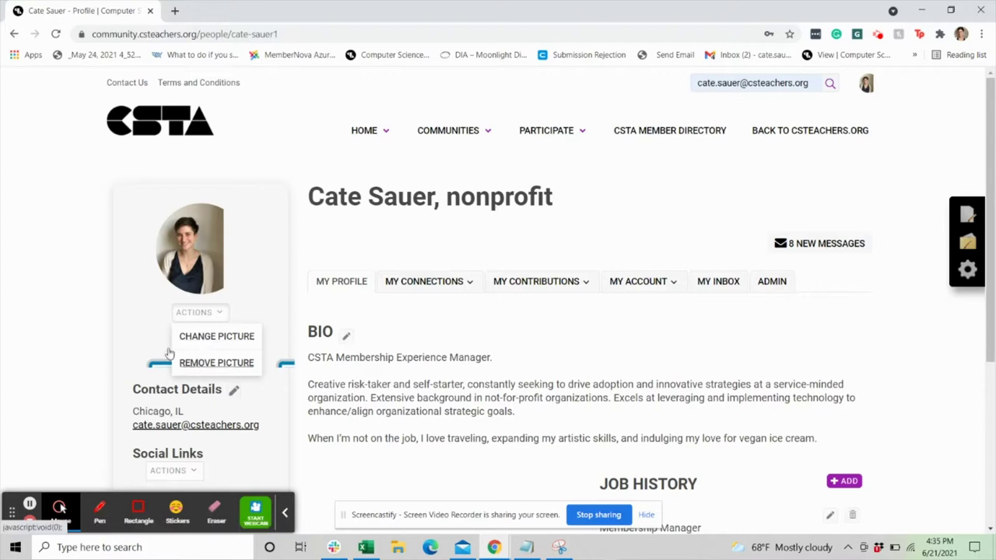
{"action": "left_click", "coordinate": [137, 346]}
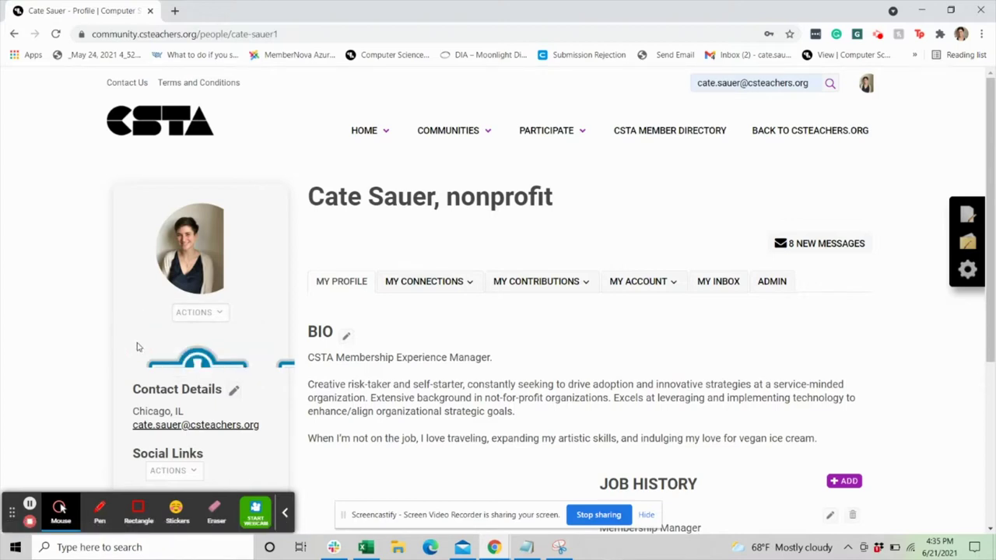
Open the profile's contact details for editing, review all the contact fields, and save the form.
{"action": "left_click", "coordinate": [233, 392]}
{"action": "scroll", "coordinate": [422, 258], "scroll_direction": "down", "scroll_amount": 2}
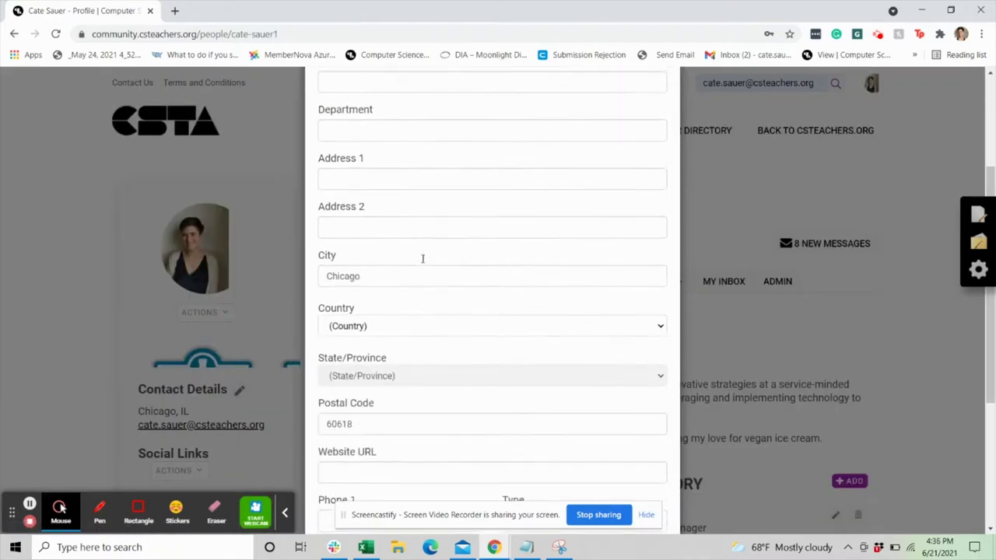
{"action": "scroll", "coordinate": [423, 258], "scroll_direction": "down", "scroll_amount": 2}
{"action": "scroll", "coordinate": [423, 257], "scroll_direction": "up", "scroll_amount": 5}
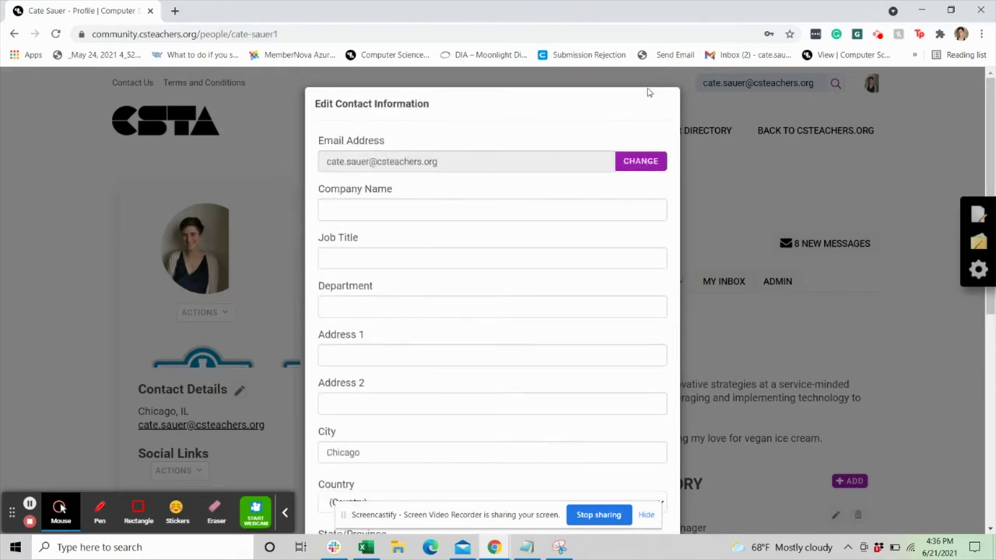
{"action": "scroll", "coordinate": [556, 316], "scroll_direction": "down", "scroll_amount": 5}
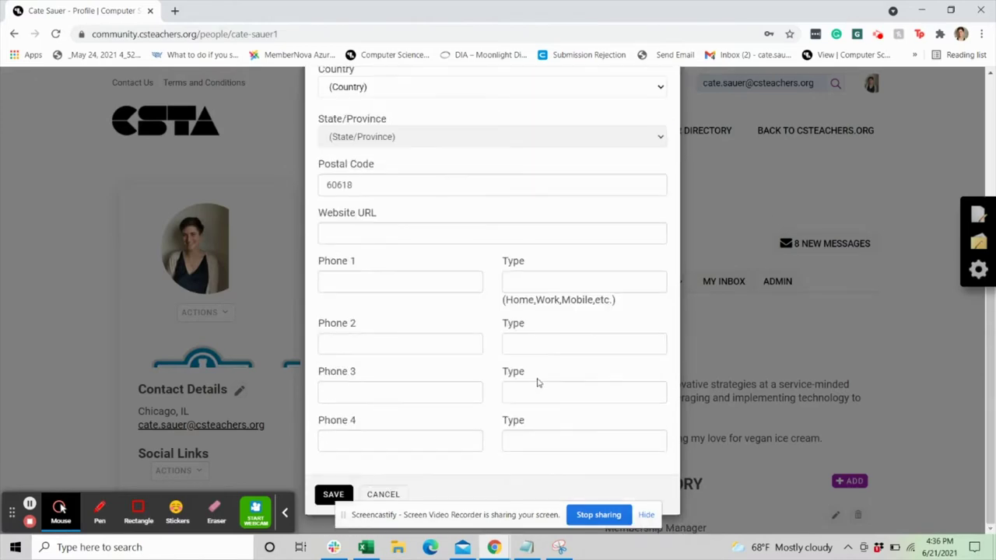
{"action": "left_click", "coordinate": [333, 494]}
Open the profile bio for editing, read through its text, and cancel without changing it.
{"action": "left_click", "coordinate": [347, 243]}
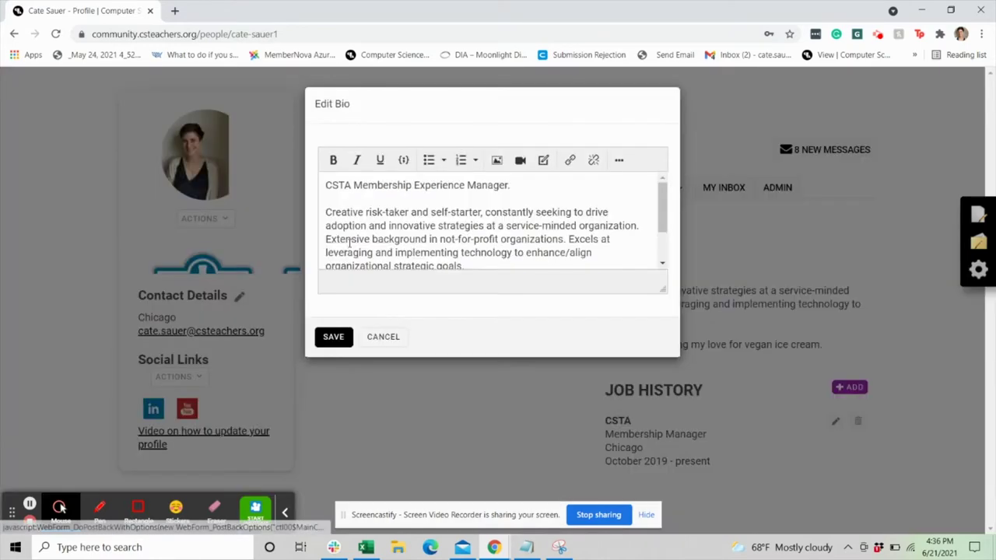
{"action": "scroll", "coordinate": [388, 225], "scroll_direction": "down", "scroll_amount": 2}
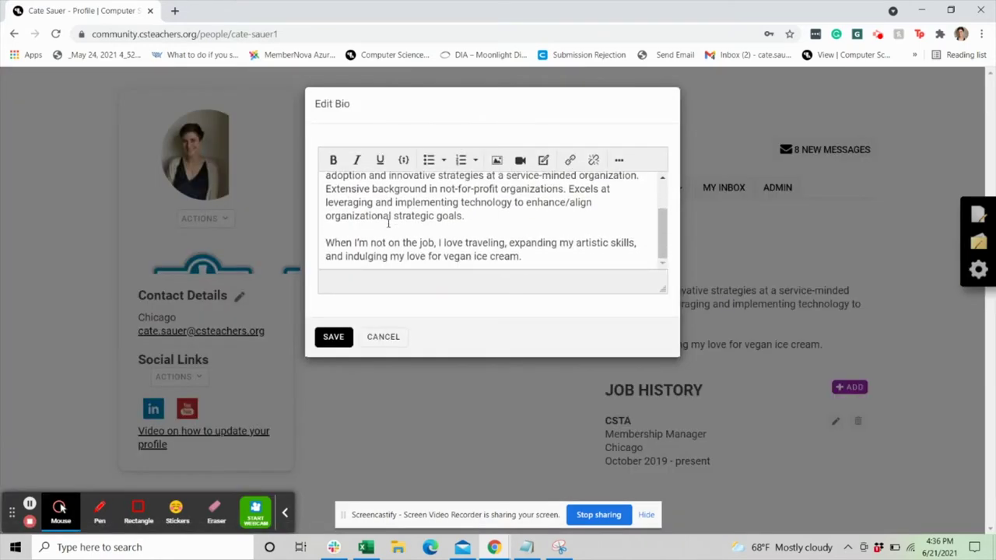
{"action": "scroll", "coordinate": [387, 223], "scroll_direction": "up", "scroll_amount": 2}
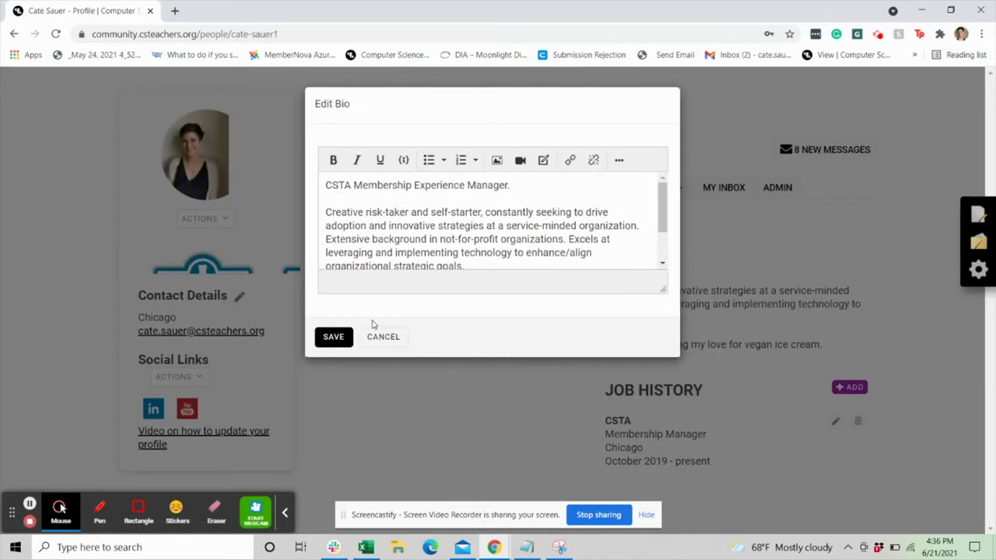
{"action": "left_click", "coordinate": [373, 339]}
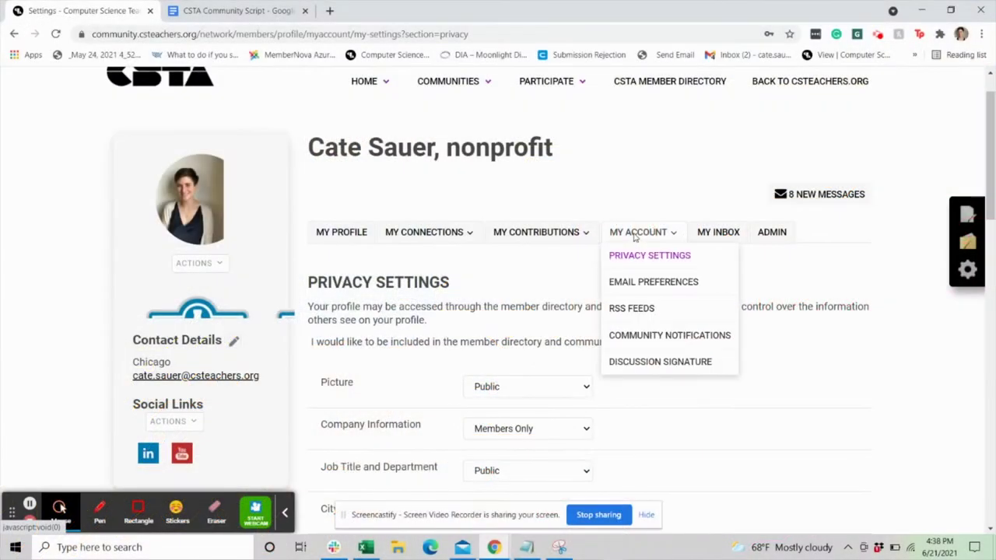
Open the account's email preferences and review the system, community, participation and promotional email options.
{"action": "scroll", "coordinate": [636, 285], "scroll_direction": "down", "scroll_amount": 2}
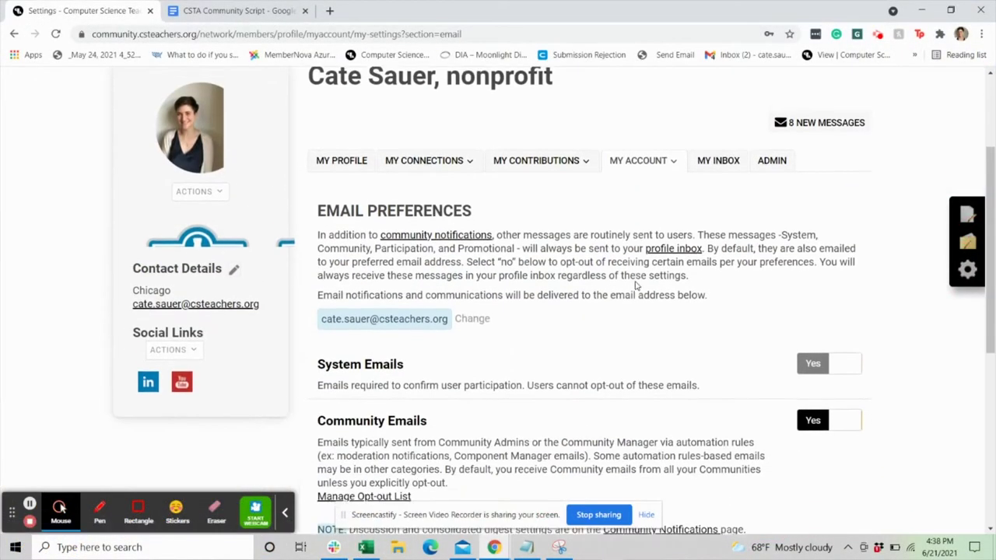
{"action": "scroll", "coordinate": [635, 285], "scroll_direction": "down", "scroll_amount": 1}
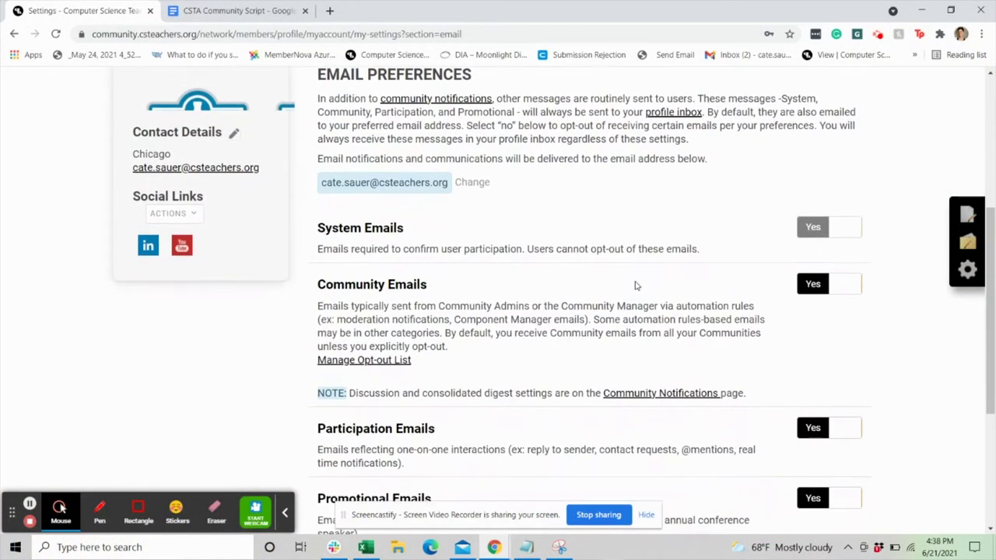
{"action": "scroll", "coordinate": [636, 284], "scroll_direction": "down", "scroll_amount": 2}
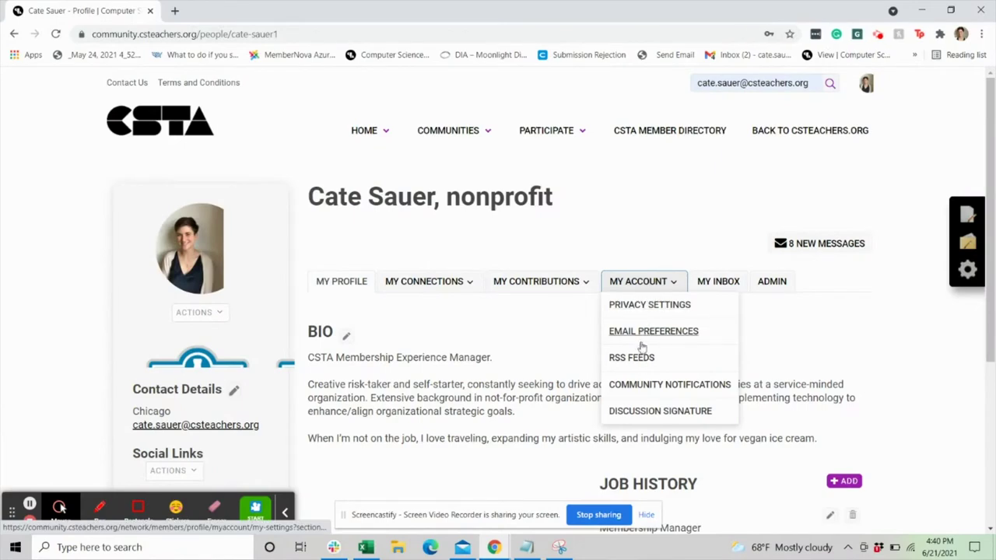
In the account's community notifications, set the CSTA 2021 Conference discussion email to Daily Digest.
{"action": "left_click", "coordinate": [635, 387]}
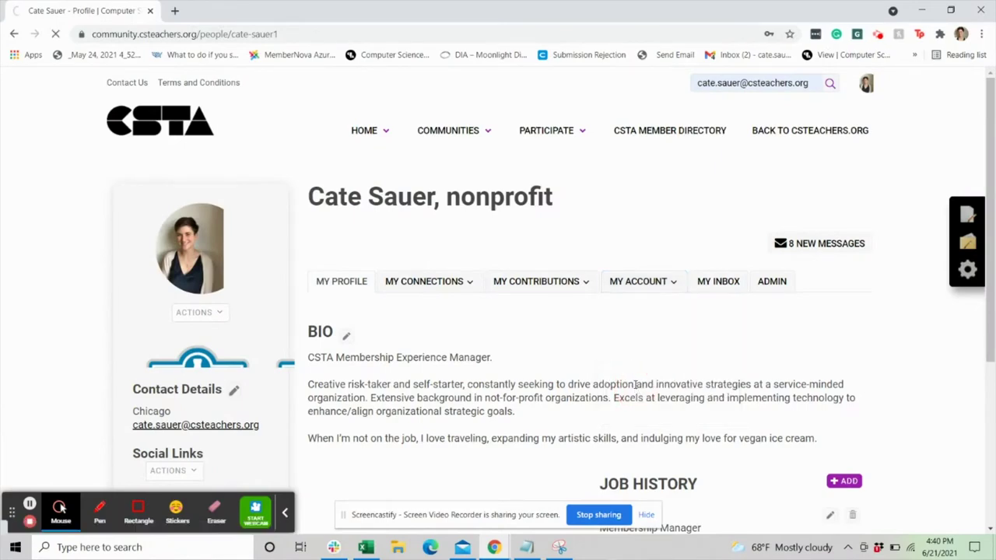
{"action": "scroll", "coordinate": [635, 384], "scroll_direction": "down", "scroll_amount": 3}
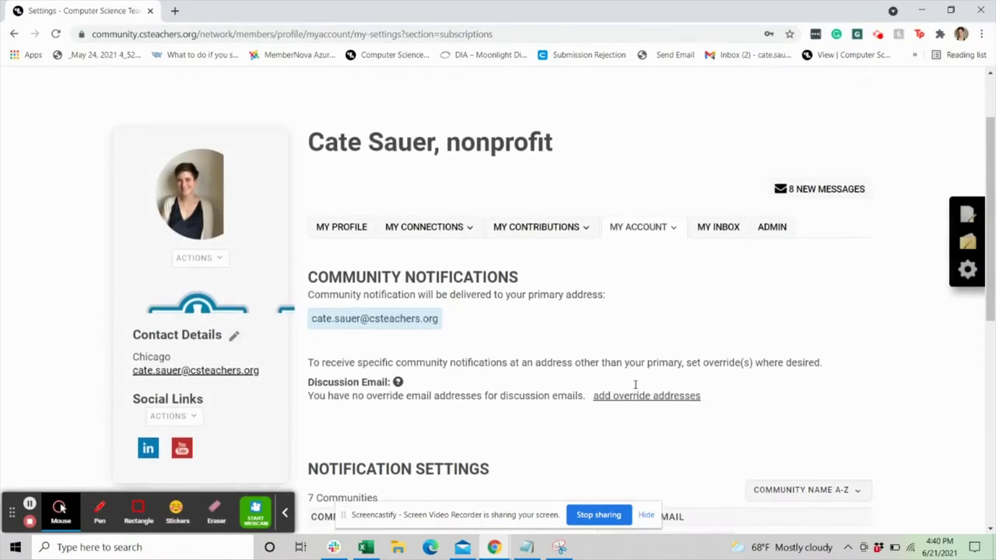
{"action": "scroll", "coordinate": [635, 385], "scroll_direction": "down", "scroll_amount": 4}
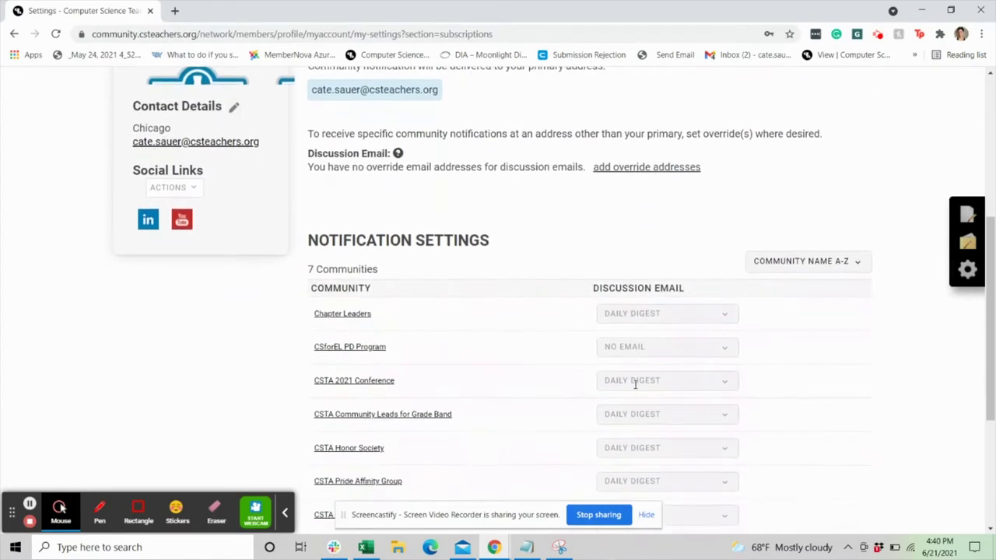
{"action": "scroll", "coordinate": [634, 385], "scroll_direction": "down", "scroll_amount": 2}
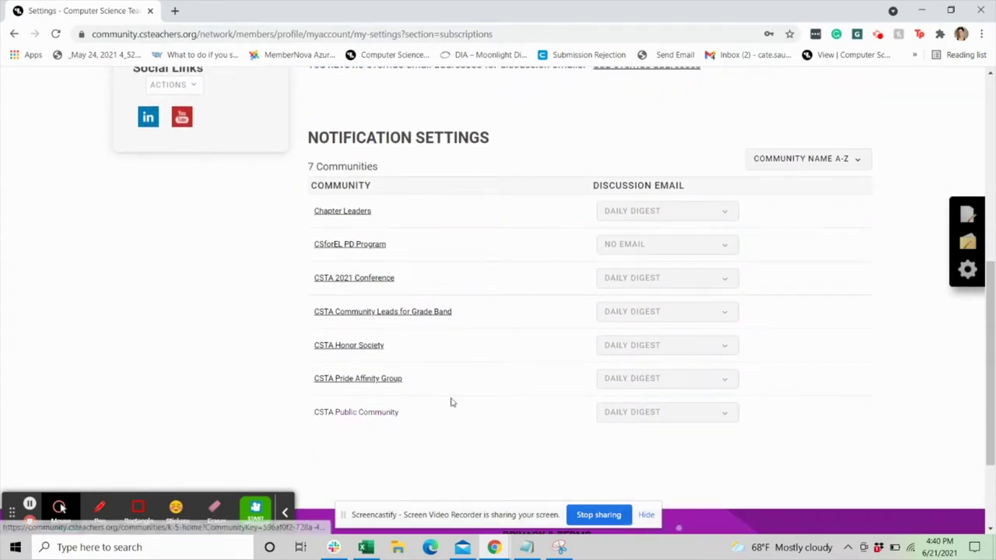
{"action": "left_click", "coordinate": [613, 284]}
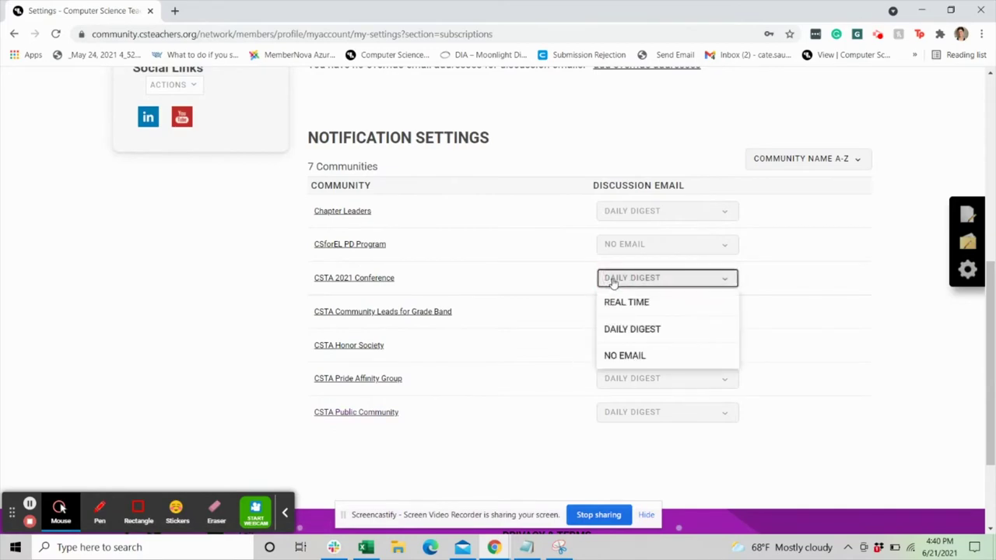
{"action": "left_click", "coordinate": [623, 329]}
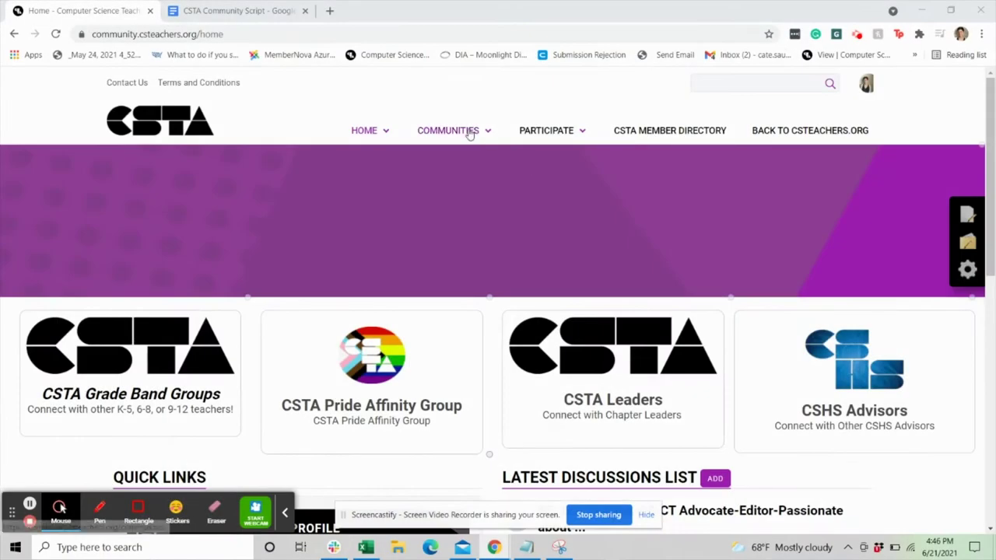
Open the My Communities page and look through the communities the account belongs to.
{"action": "mouse_move", "coordinate": [470, 134]}
{"action": "left_click", "coordinate": [429, 186]}
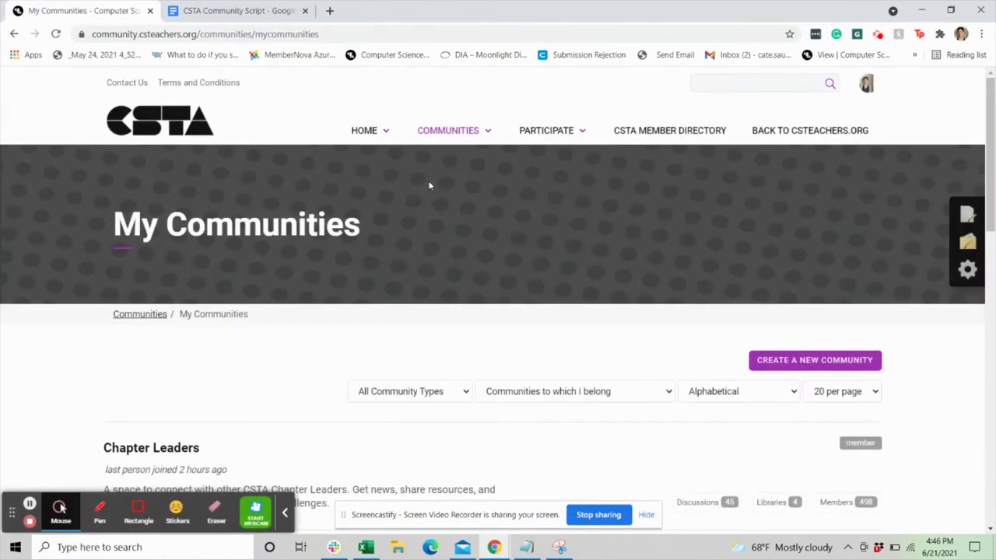
{"action": "scroll", "coordinate": [382, 395], "scroll_direction": "down", "scroll_amount": 3}
{"action": "scroll", "coordinate": [383, 393], "scroll_direction": "down", "scroll_amount": 3}
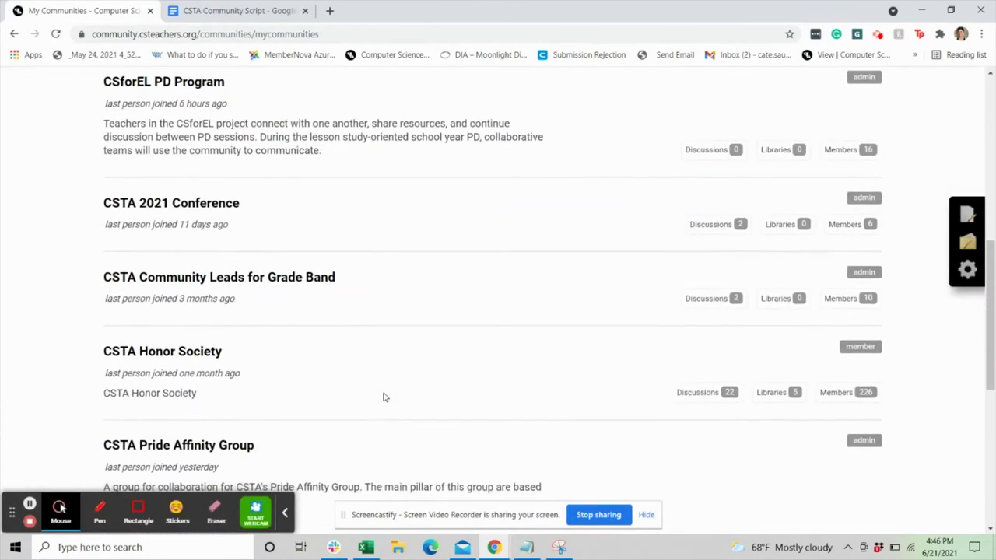
{"action": "scroll", "coordinate": [381, 396], "scroll_direction": "up", "scroll_amount": 6}
{"action": "scroll", "coordinate": [383, 398], "scroll_direction": "up", "scroll_amount": 1}
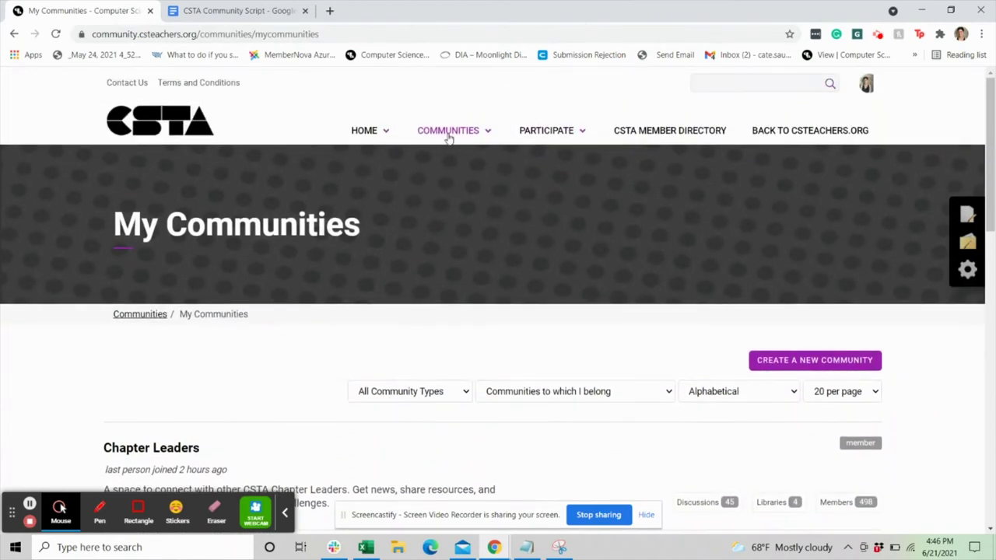
Open the All Communities page and look through the full list of communities.
{"action": "mouse_move", "coordinate": [448, 138]}
{"action": "left_click", "coordinate": [427, 164]}
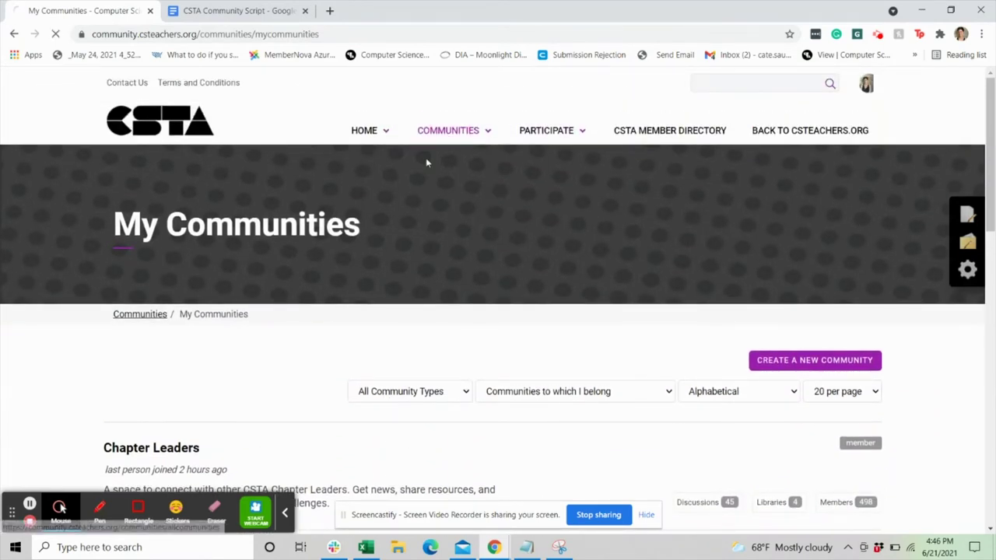
{"action": "scroll", "coordinate": [392, 473], "scroll_direction": "down", "scroll_amount": 10}
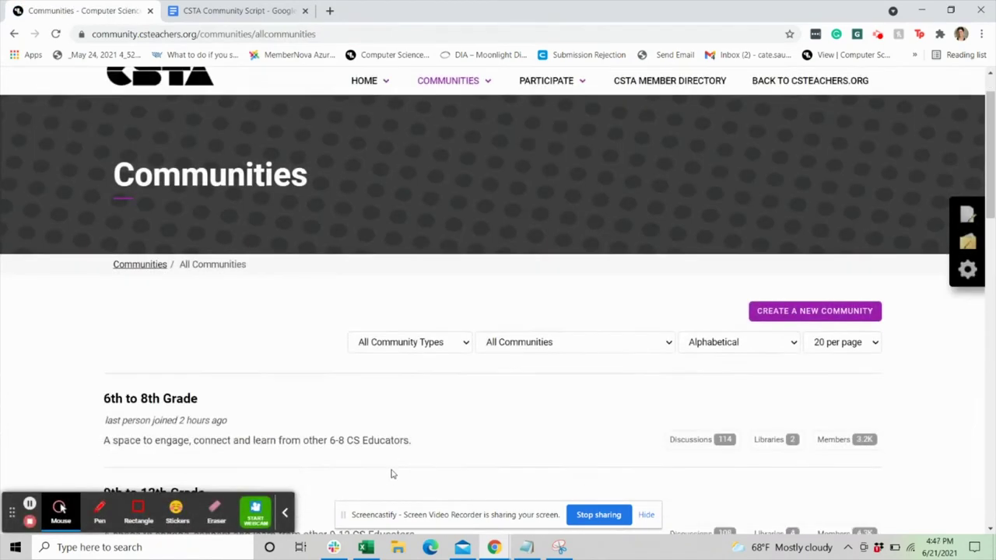
{"action": "scroll", "coordinate": [392, 473], "scroll_direction": "down", "scroll_amount": 1}
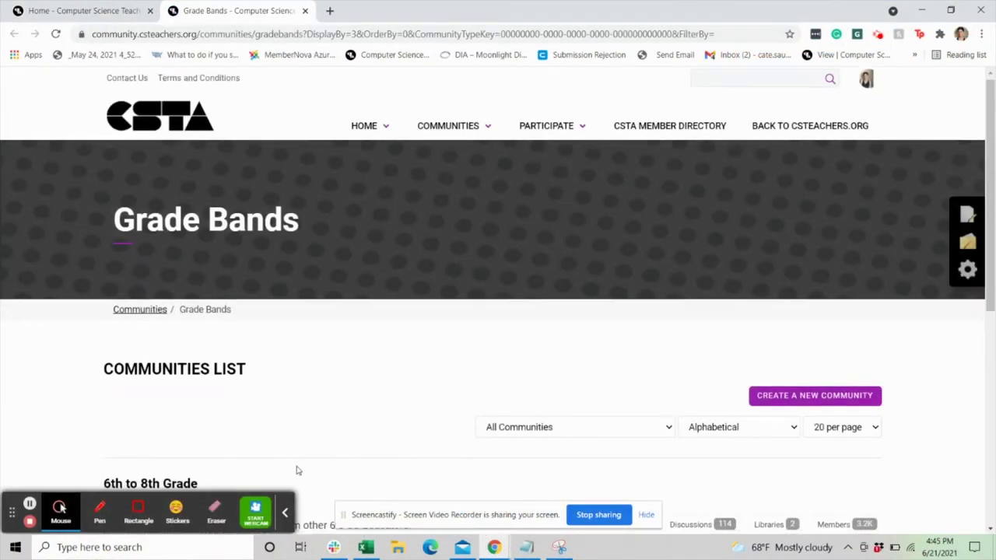
Review the grade band communities on the Grade Bands page.
{"action": "scroll", "coordinate": [297, 469], "scroll_direction": "down", "scroll_amount": 2}
{"action": "scroll", "coordinate": [296, 470], "scroll_direction": "down", "scroll_amount": 3}
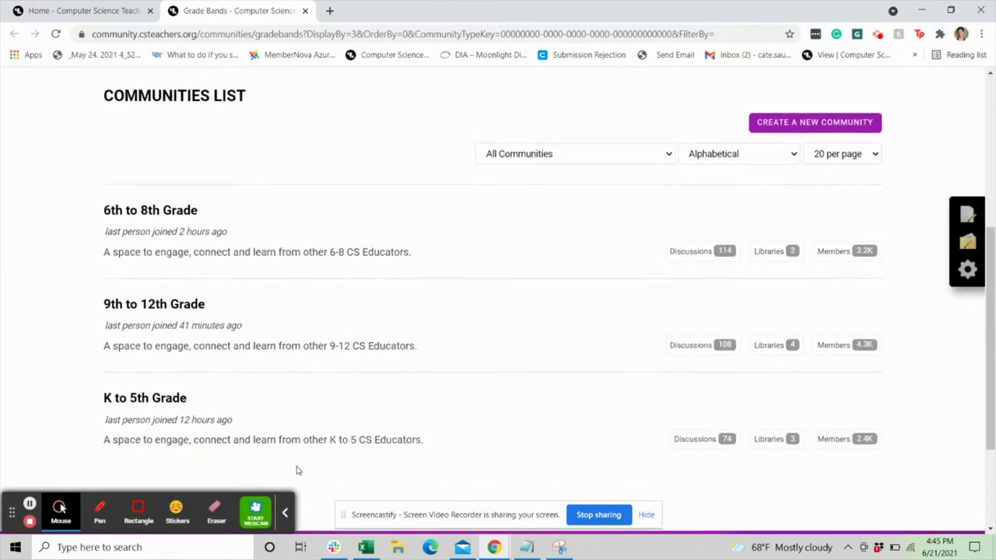
{"action": "scroll", "coordinate": [297, 469], "scroll_direction": "down", "scroll_amount": 1}
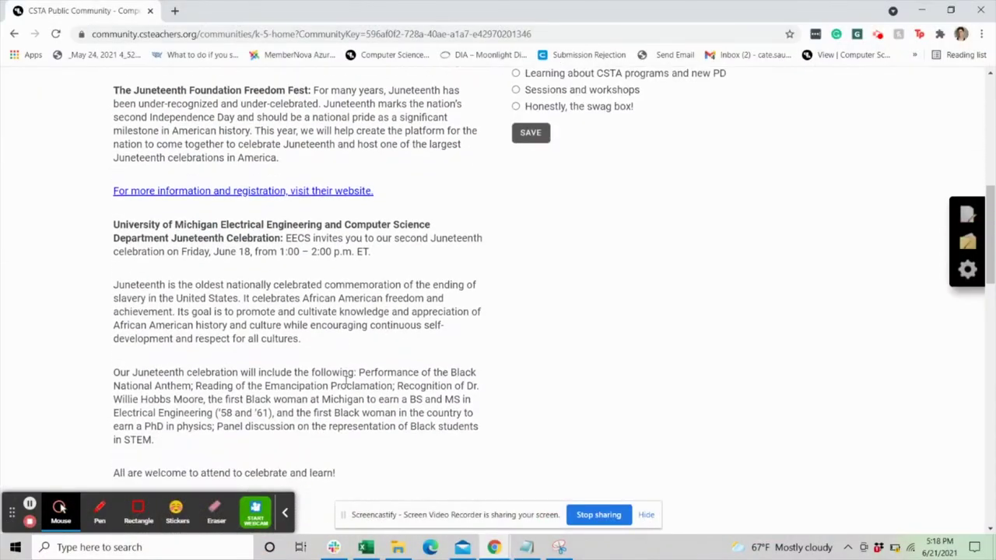
From the CSTA Public Community's latest discussions, open the "RE: ELA Teacher-CS/CT Advocate-Editor-Passionate about ..." thread.
{"action": "scroll", "coordinate": [347, 379], "scroll_direction": "down", "scroll_amount": 5}
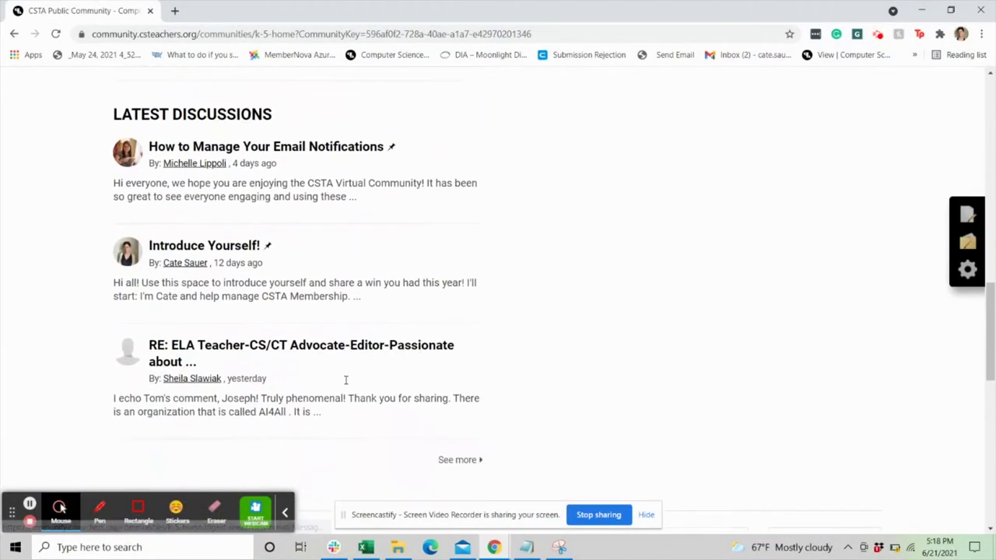
{"action": "scroll", "coordinate": [347, 379], "scroll_direction": "down", "scroll_amount": 1}
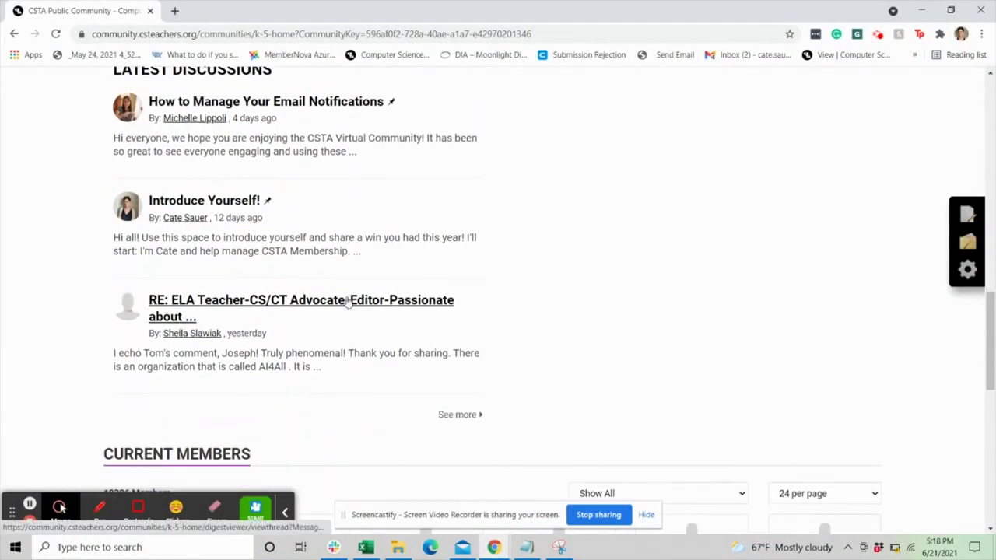
{"action": "left_click", "coordinate": [348, 302]}
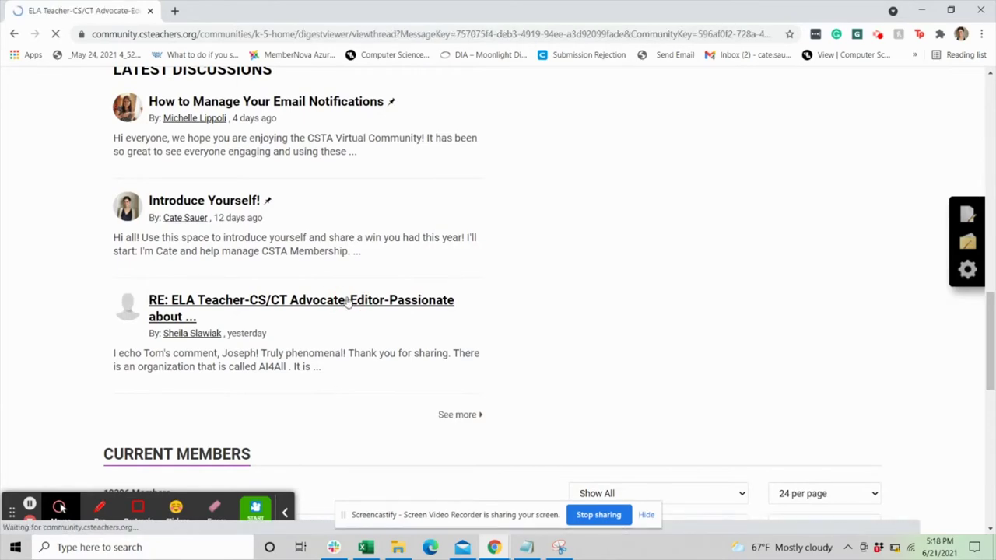
Start a reply to message 10 in the discussion thread about ethical AI.
{"action": "scroll", "coordinate": [393, 347], "scroll_direction": "down", "scroll_amount": 2}
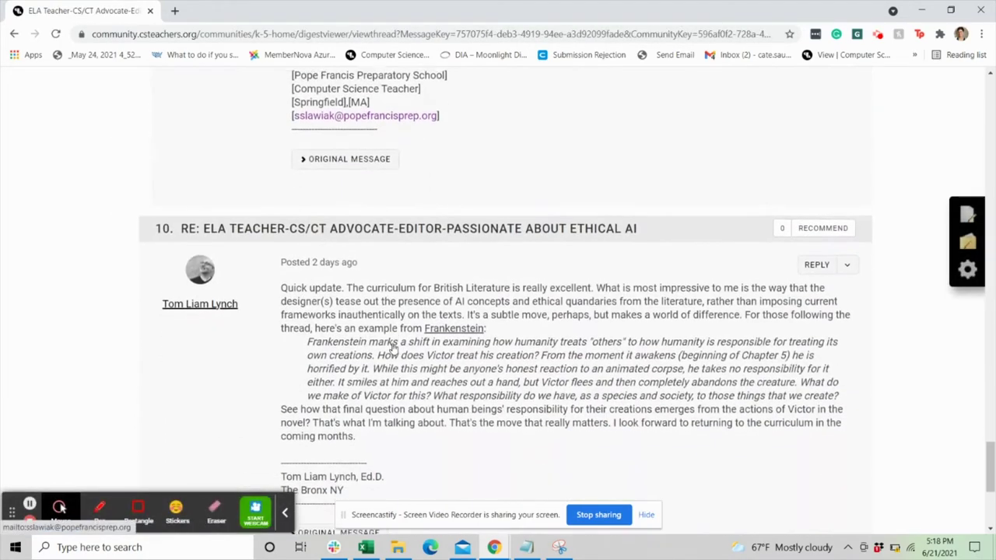
{"action": "scroll", "coordinate": [393, 348], "scroll_direction": "down", "scroll_amount": 3}
{"action": "scroll", "coordinate": [392, 348], "scroll_direction": "up", "scroll_amount": 1}
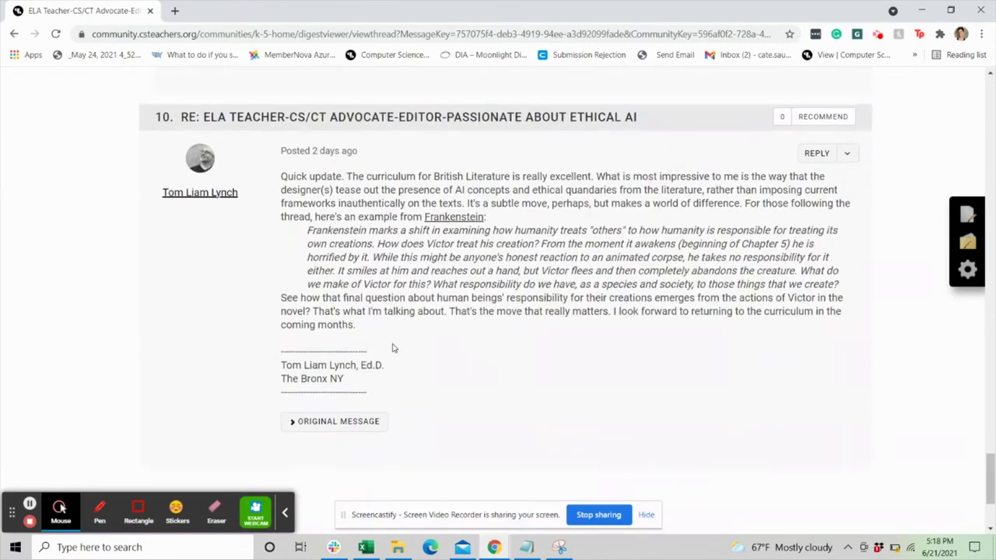
{"action": "left_click", "coordinate": [816, 165]}
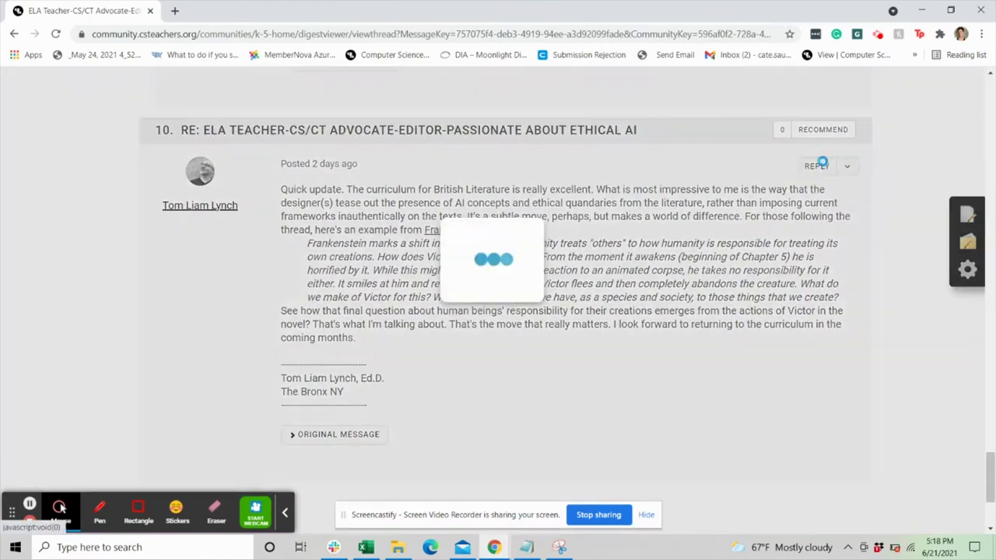